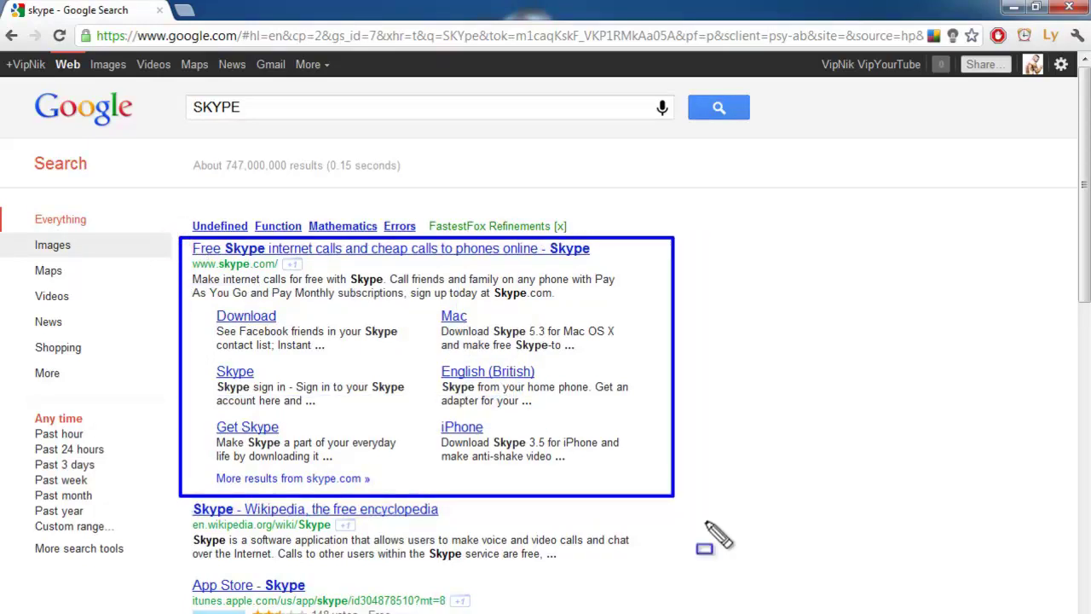
Open the official Skype website from the search results and start the Skype download for Windows.
key("Escape")
left_click(390, 249)
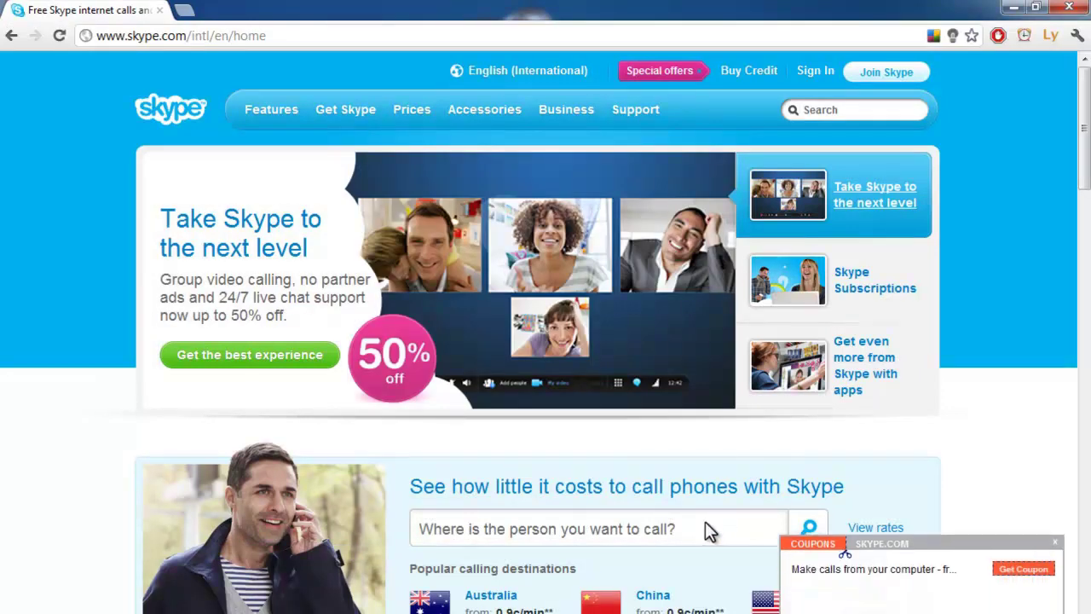
mouse_move(353, 109)
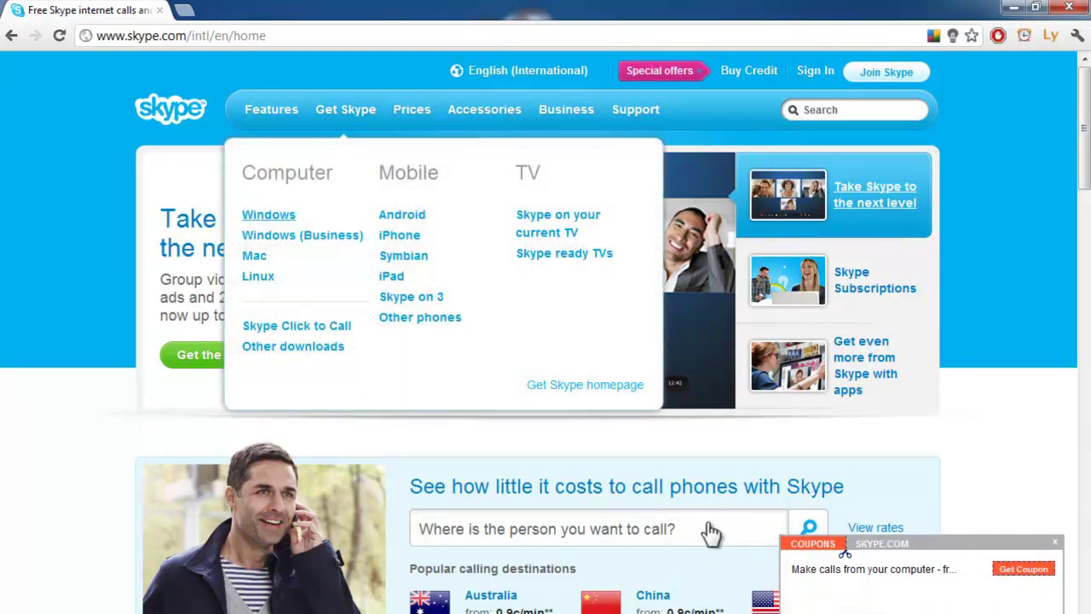
left_click(269, 215)
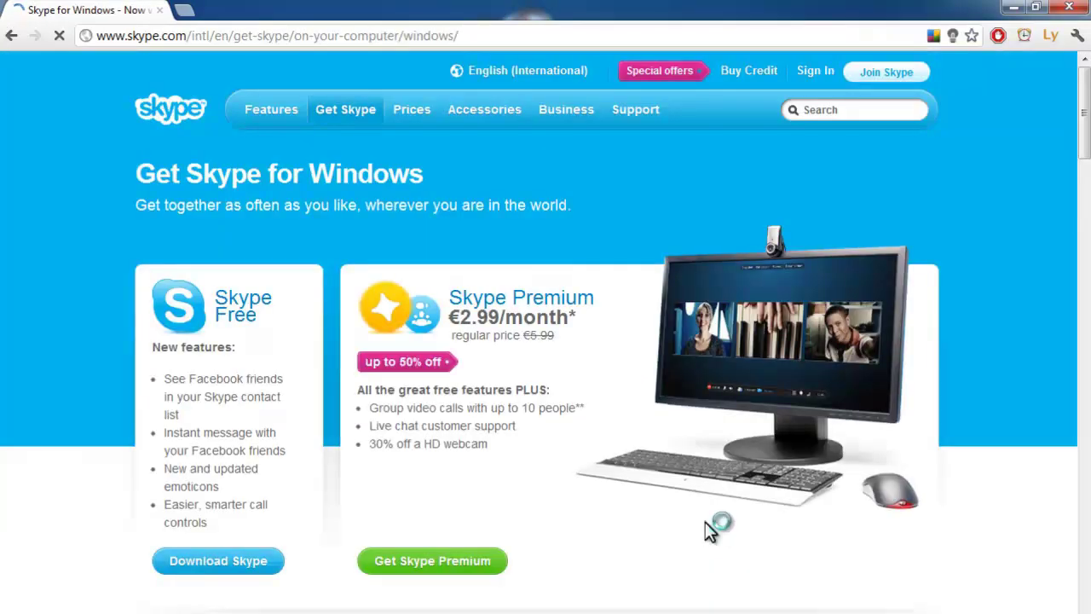
scroll(709, 530, "down", 2)
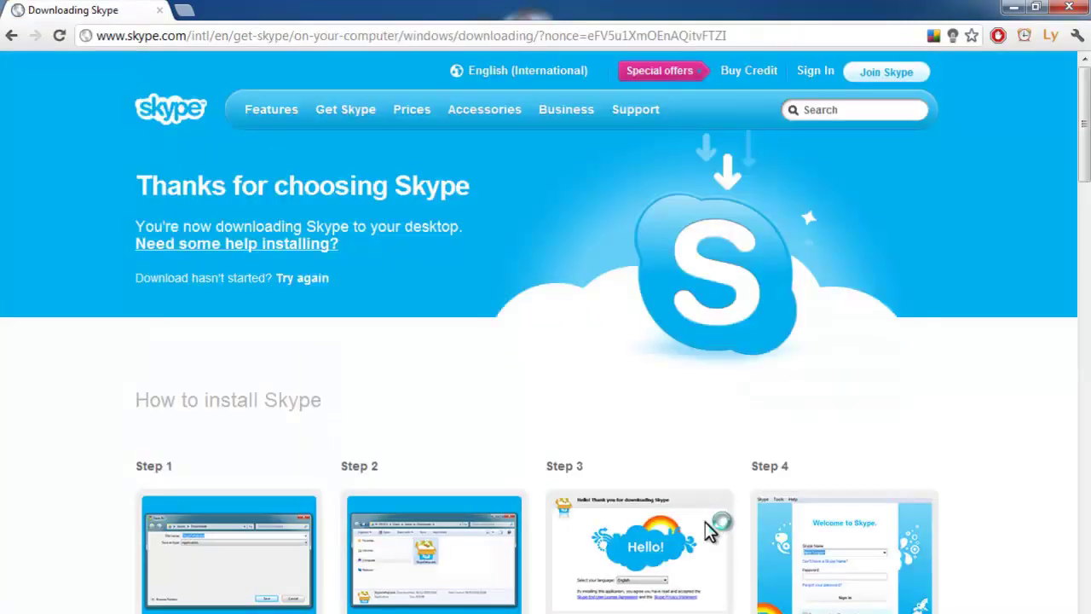
Review the four steps on how to install Skype on the download page.
scroll(708, 528, "down", 3)
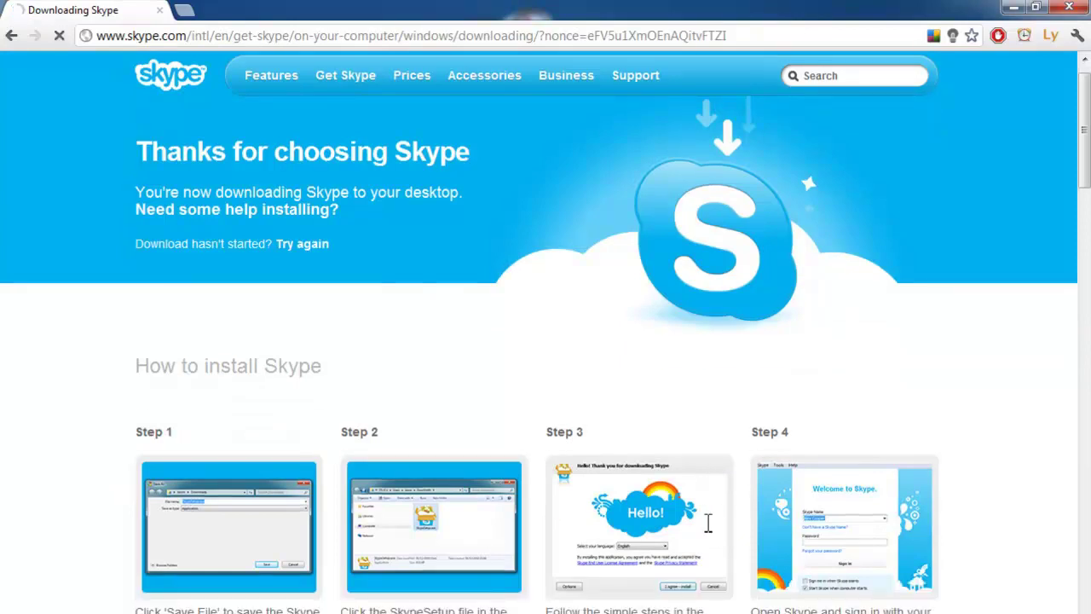
scroll(706, 528, "down", 2)
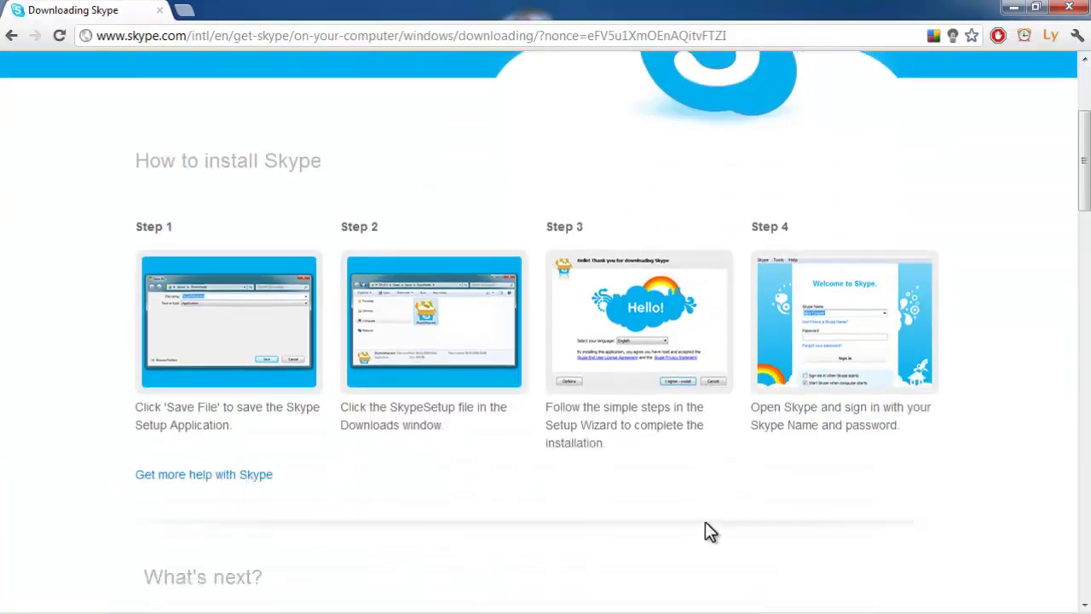
scroll(705, 528, "down", 1)
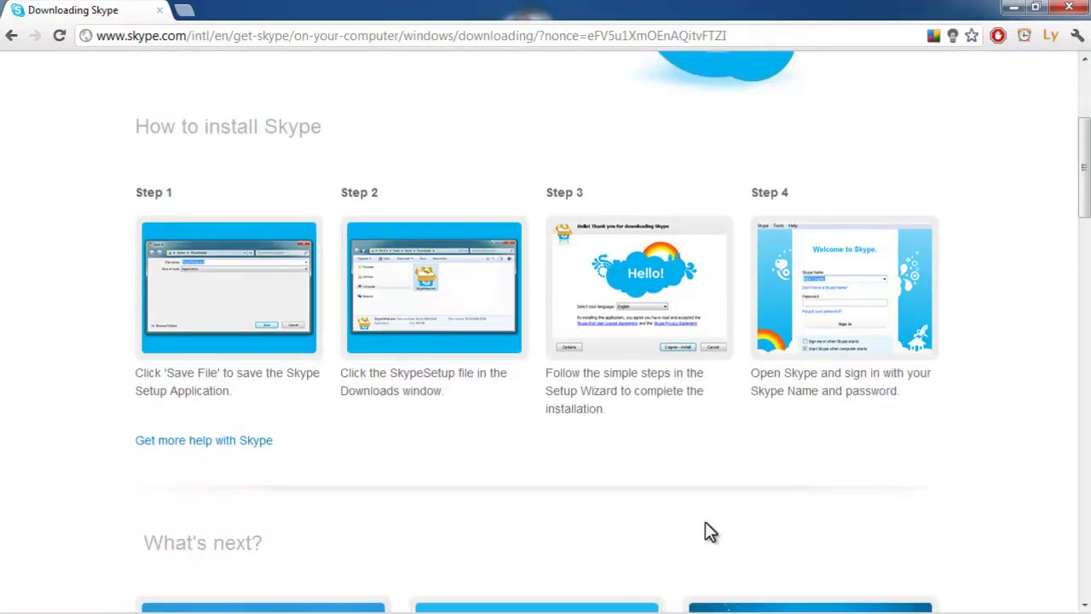
scroll(707, 530, "down", 4)
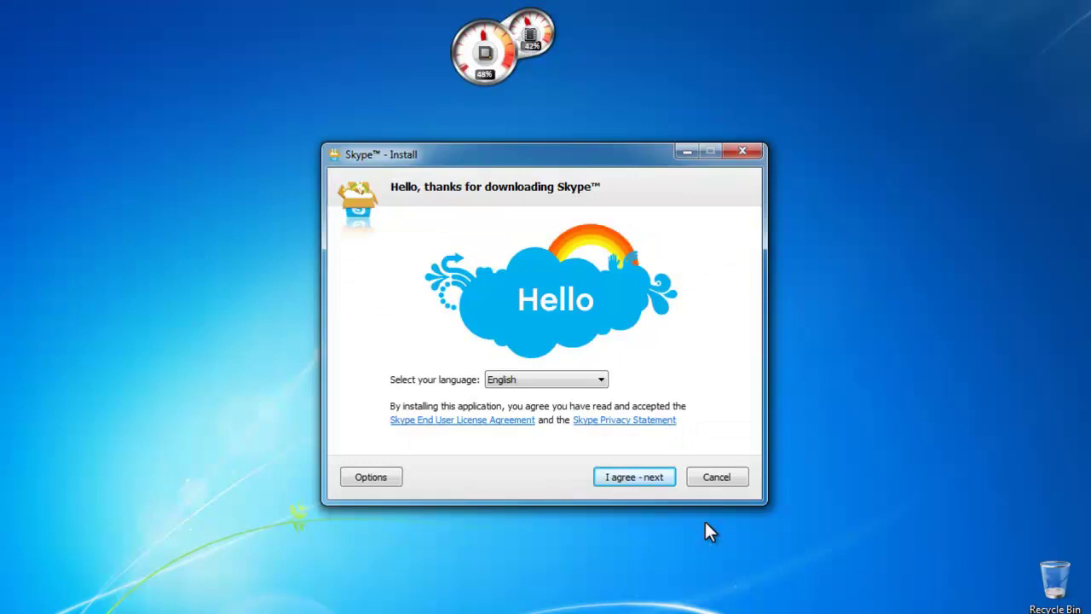
Install Skype with English as the language, accepting the license terms and leaving click to call unselected.
key("alt+Down")
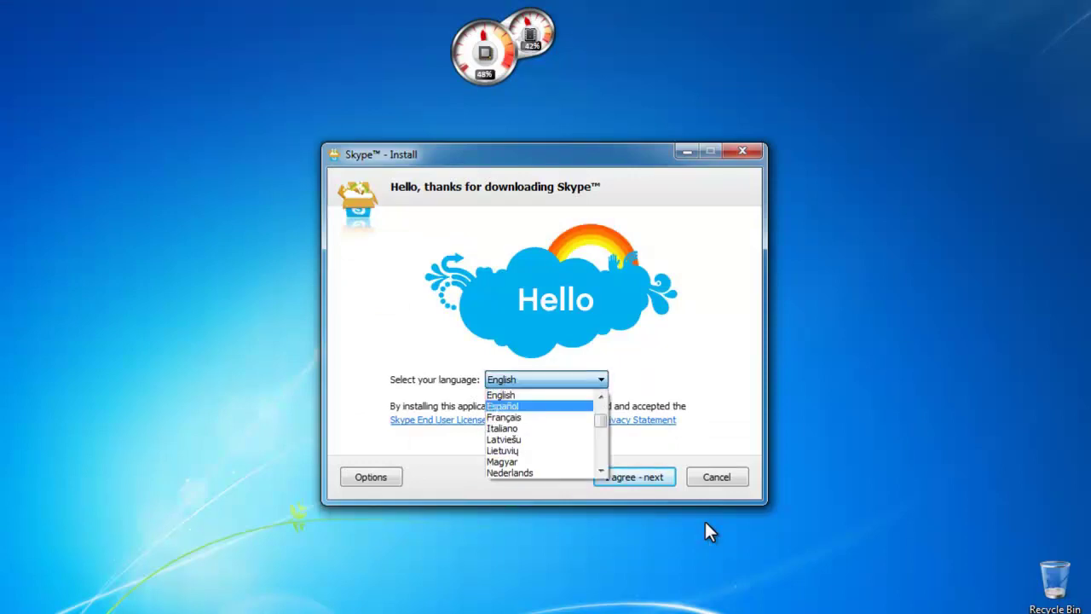
scroll(710, 531, "down", 6)
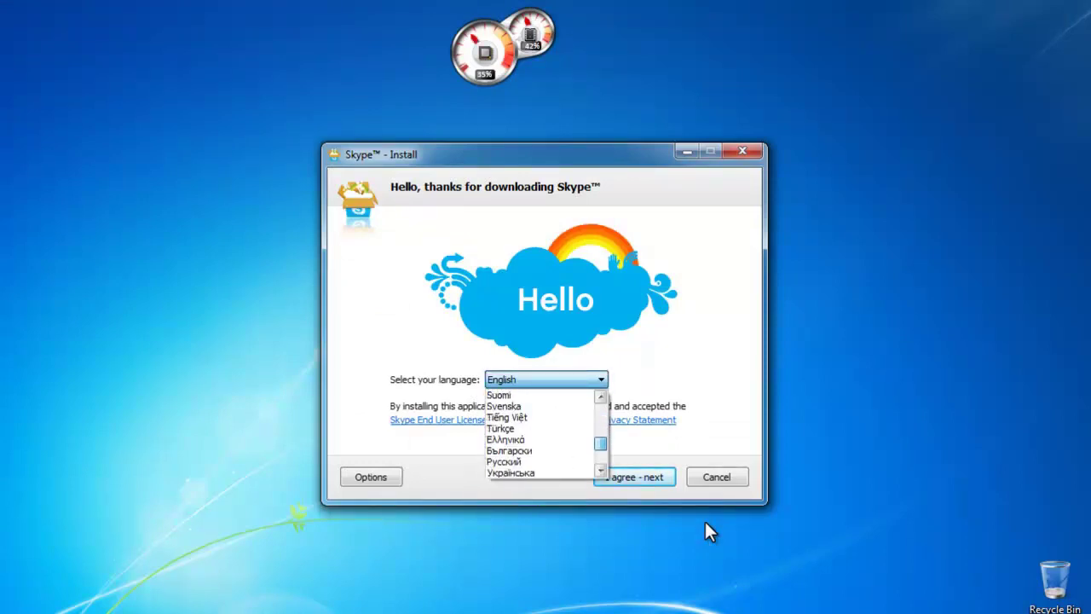
scroll(710, 531, "up", 6)
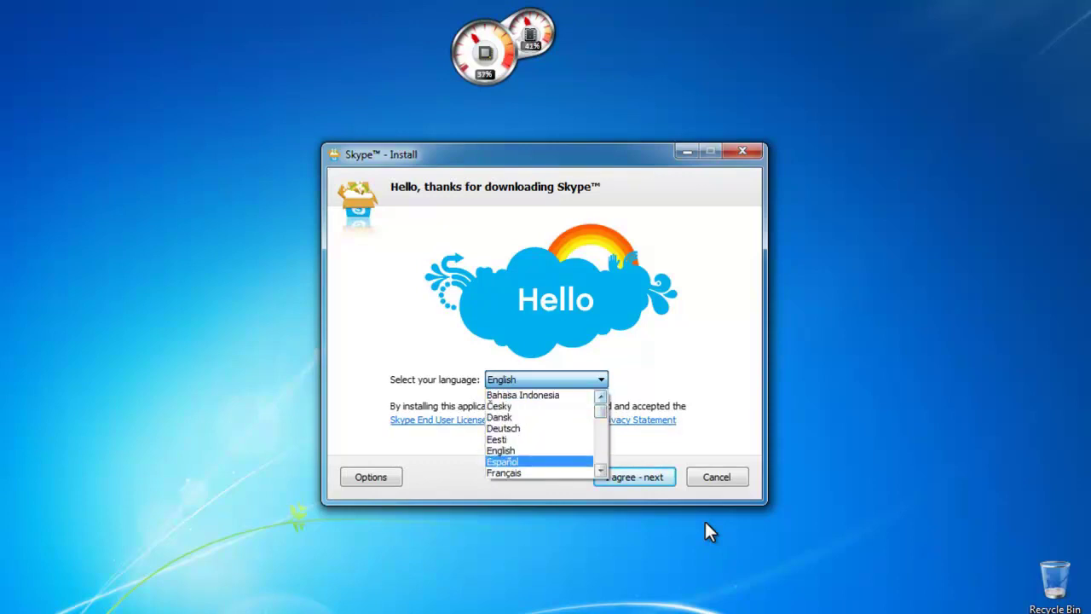
key("Escape")
key("Return")
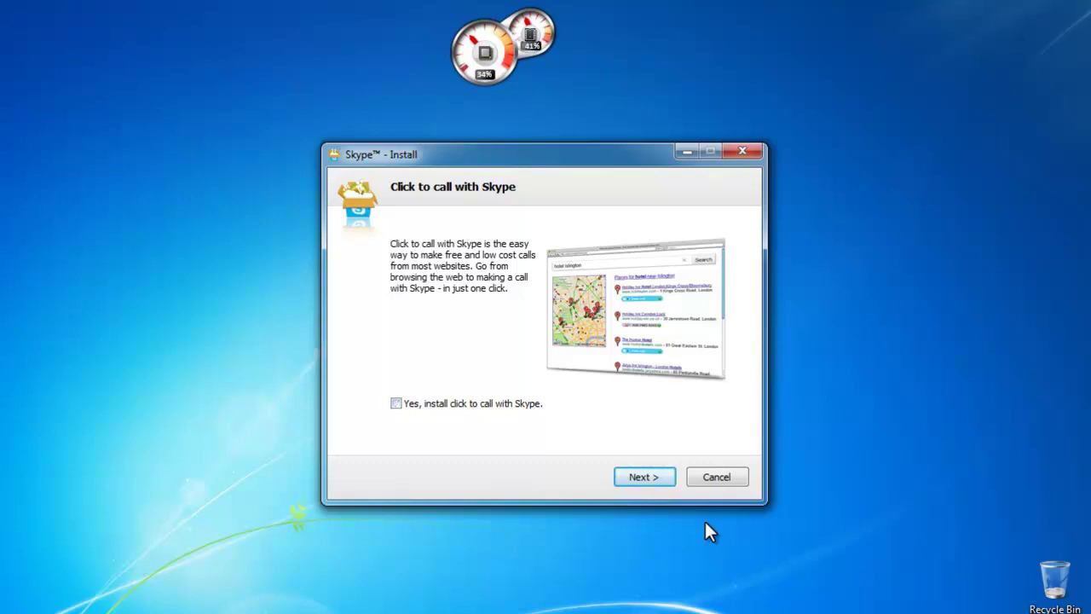
key("Return")
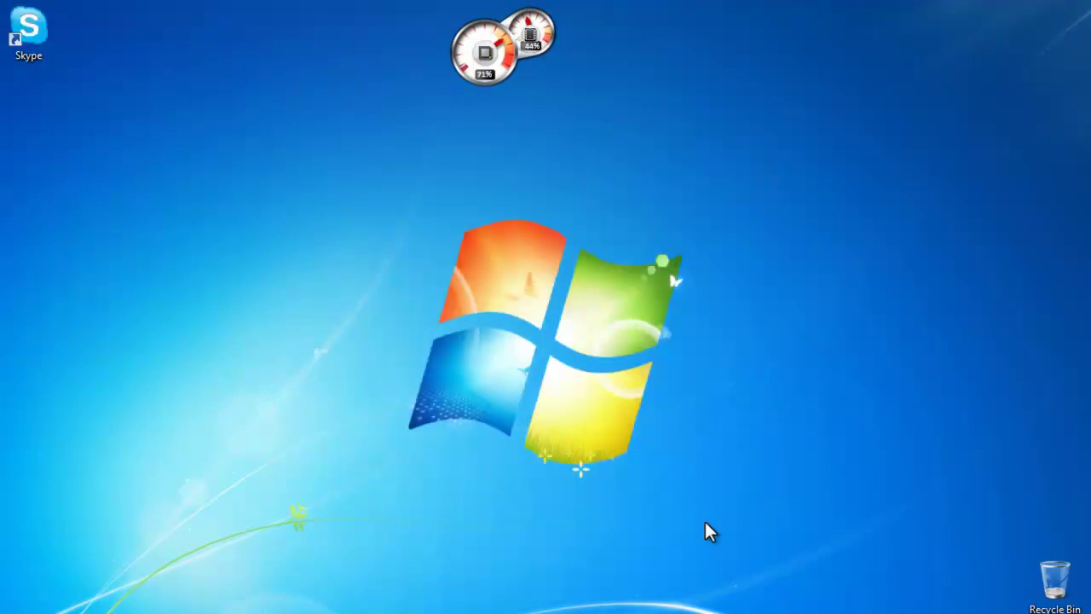
key("ctrl+shift+d")
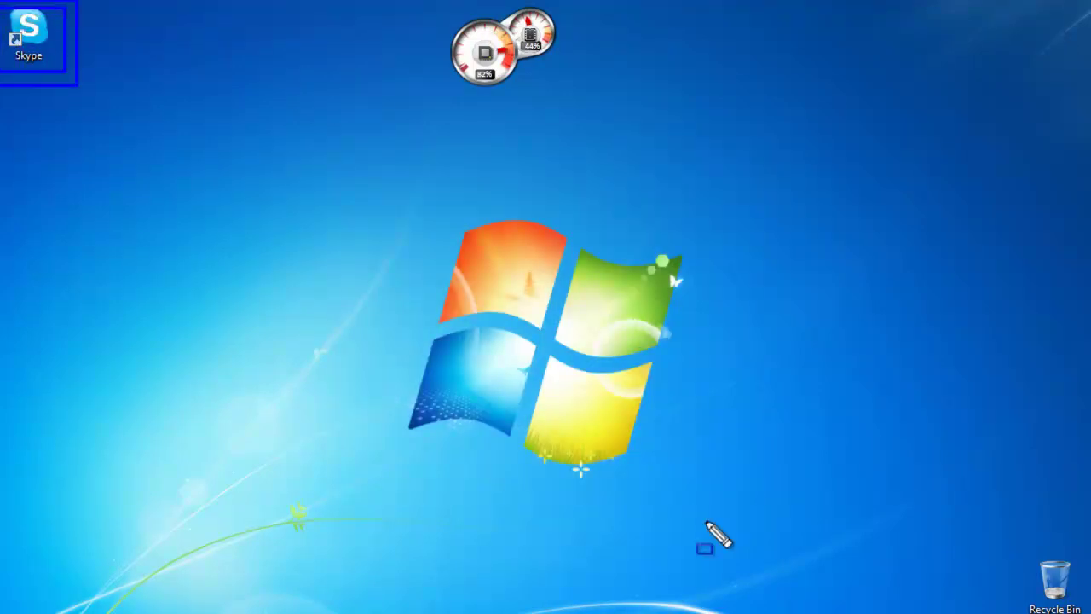
key("Escape")
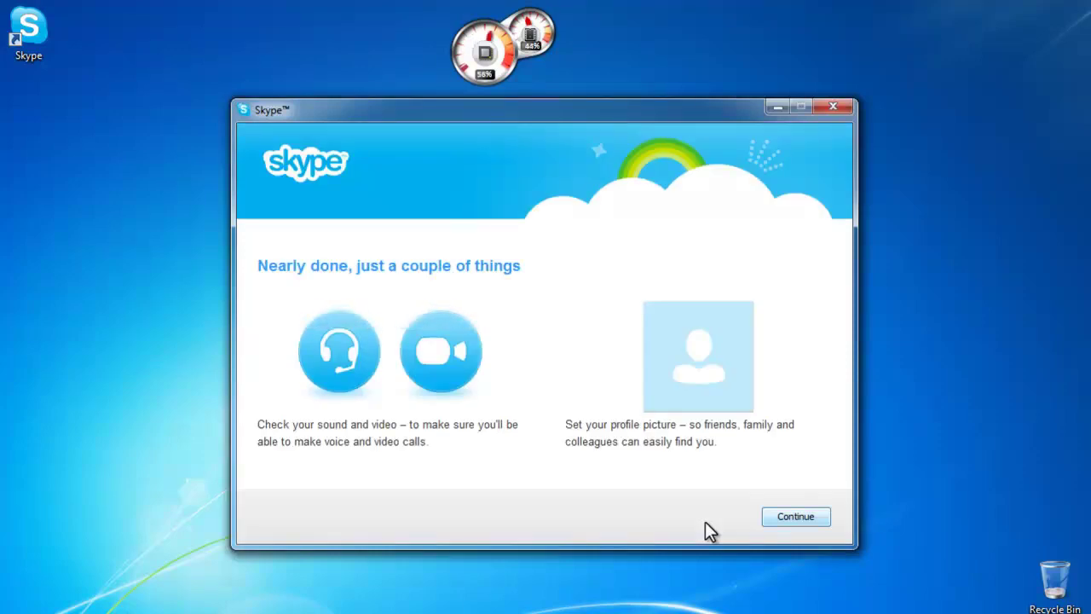
Set the microphone to Microphone (High Definition Audio Device) (2) and complete the sound and video check.
key("Return")
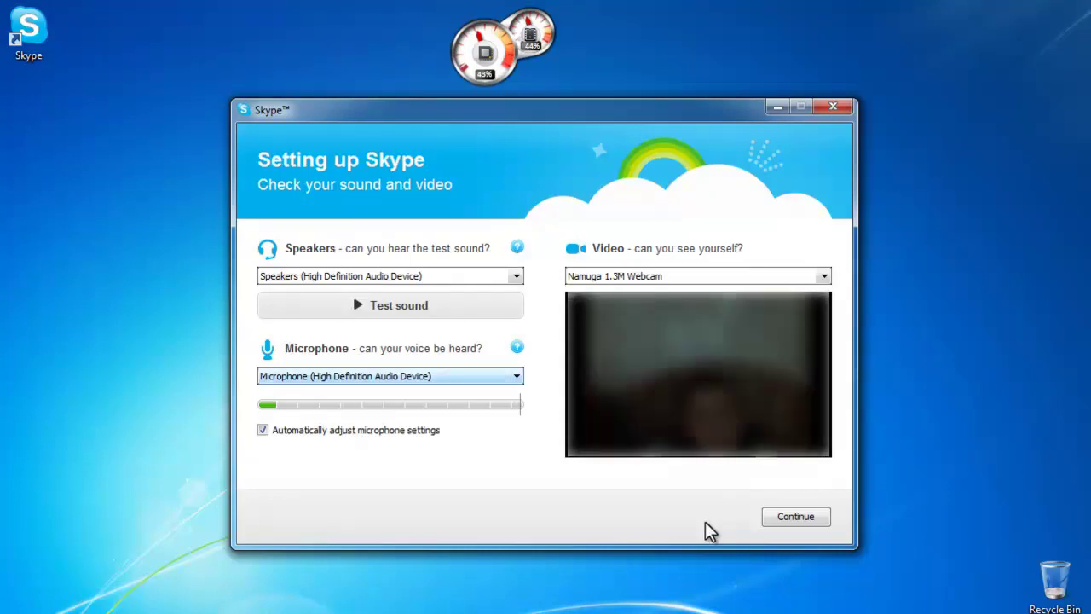
key("alt+Down")
key("Down")
key("Return")
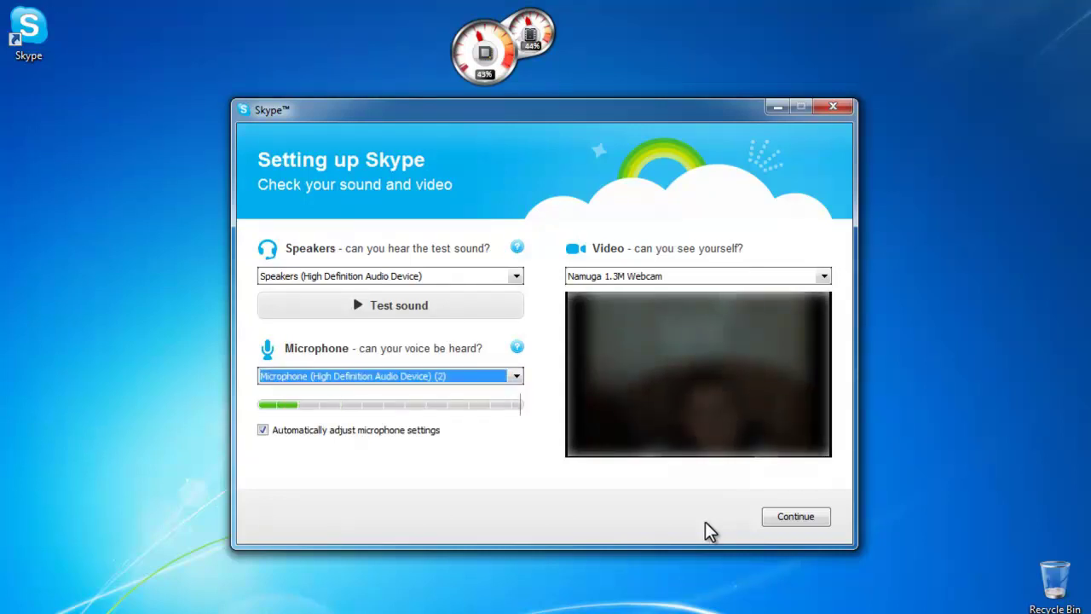
key("shift+Tab")
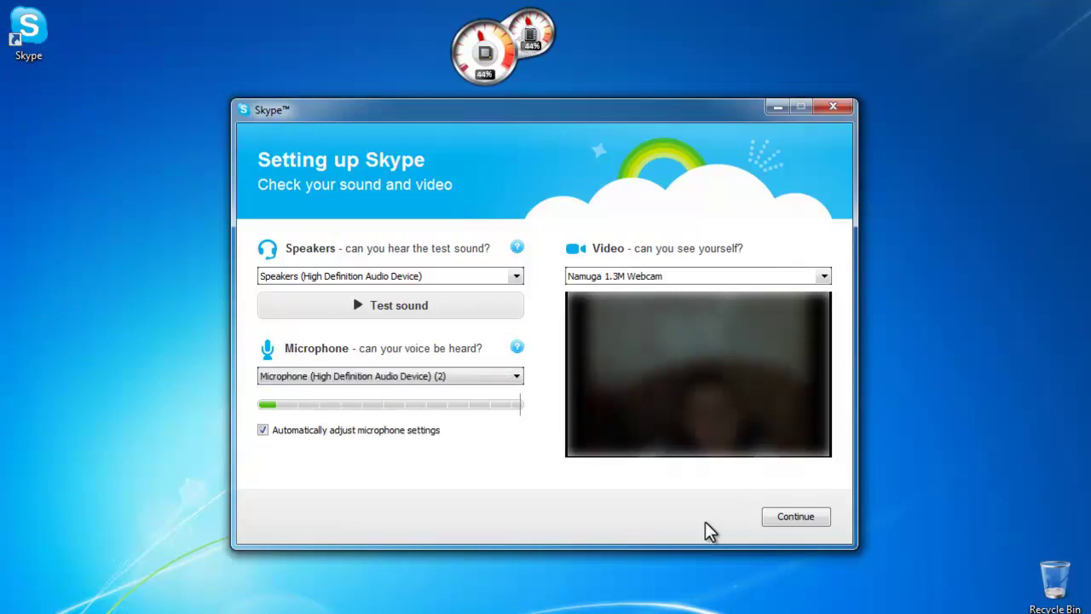
key("space")
key("Tab")
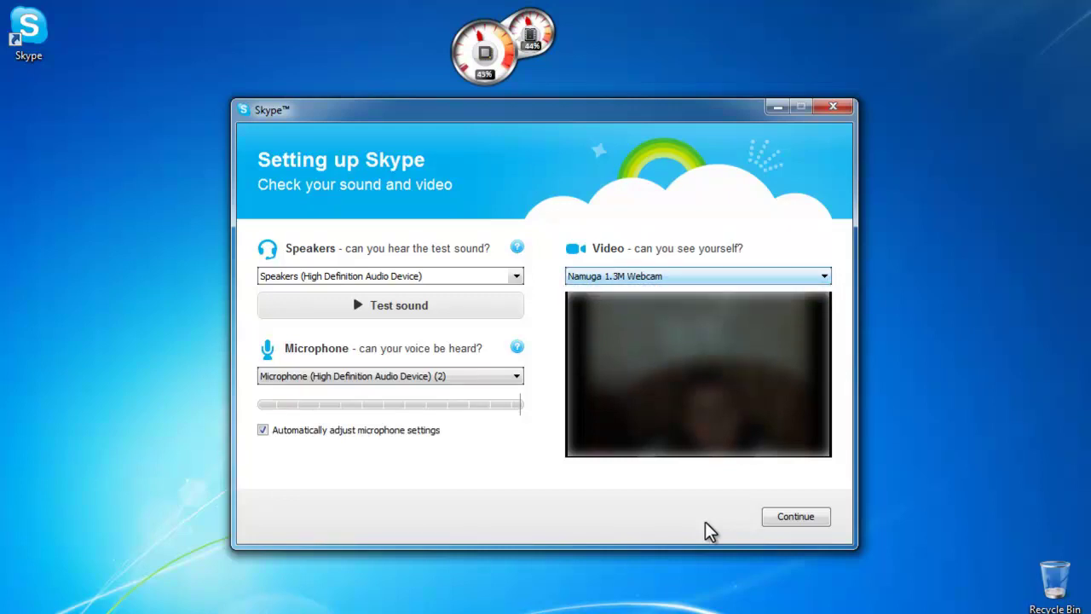
key("Return")
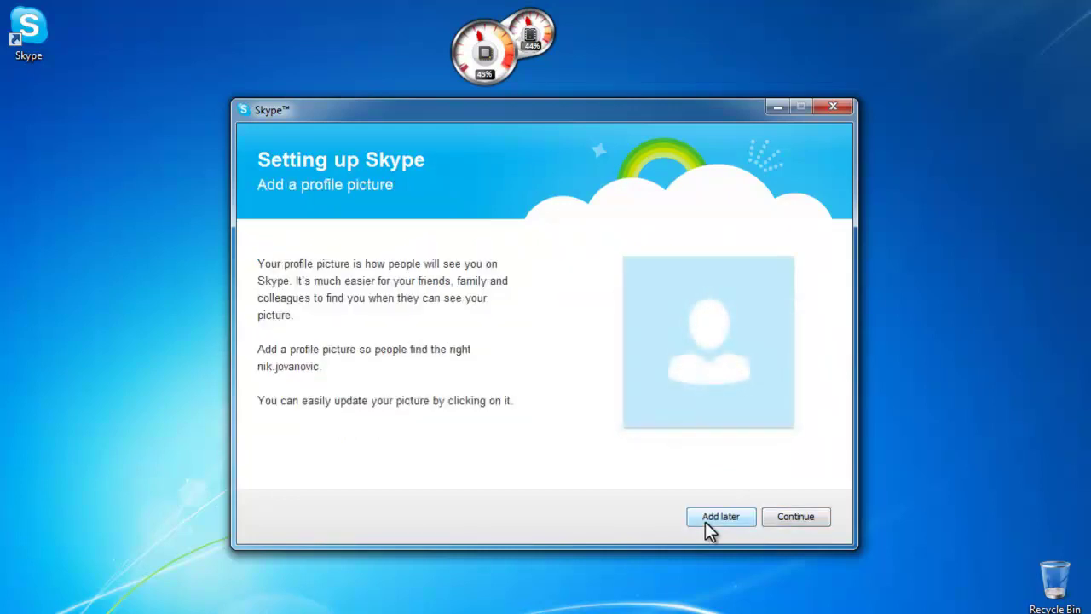
Browse the computer for a profile picture, opening the folder SLIKE\Slike\NOVEMBAR 2011 on Local Disk (D:).
key("Return")
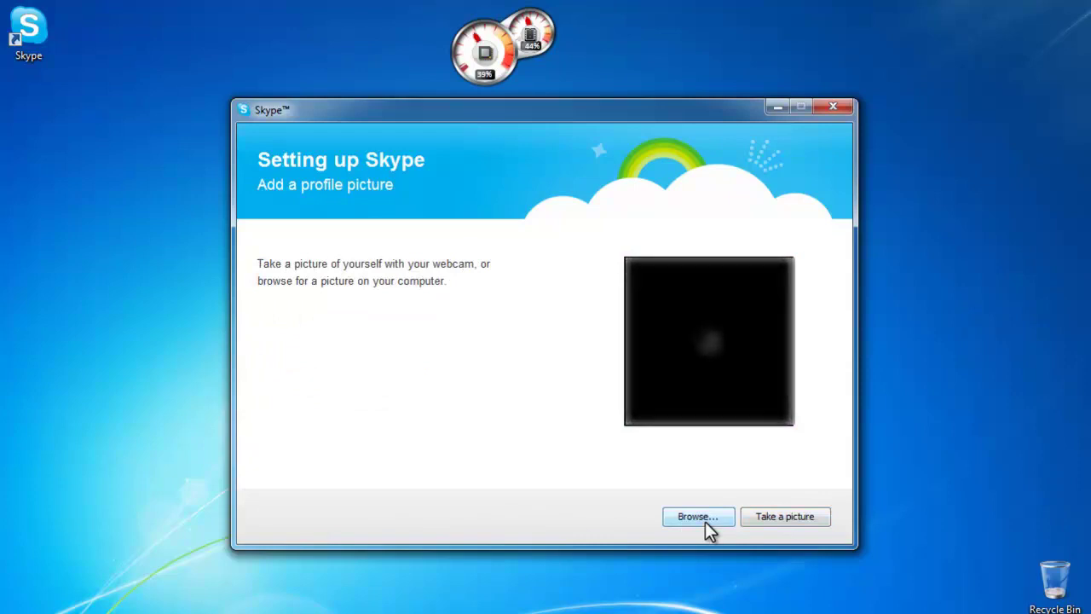
left_click(707, 525)
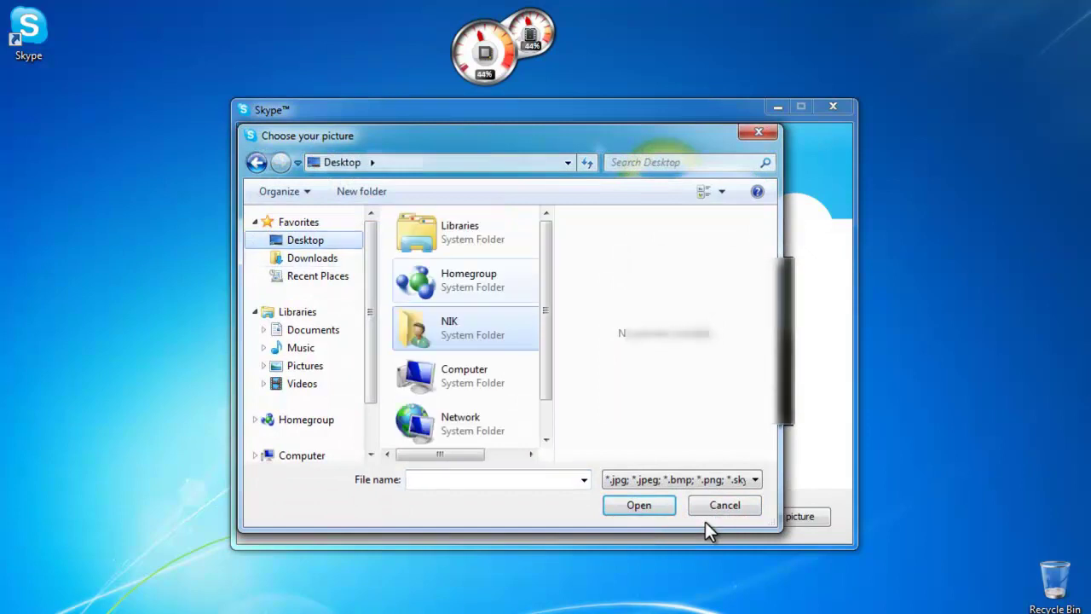
key("Down")
key("Return")
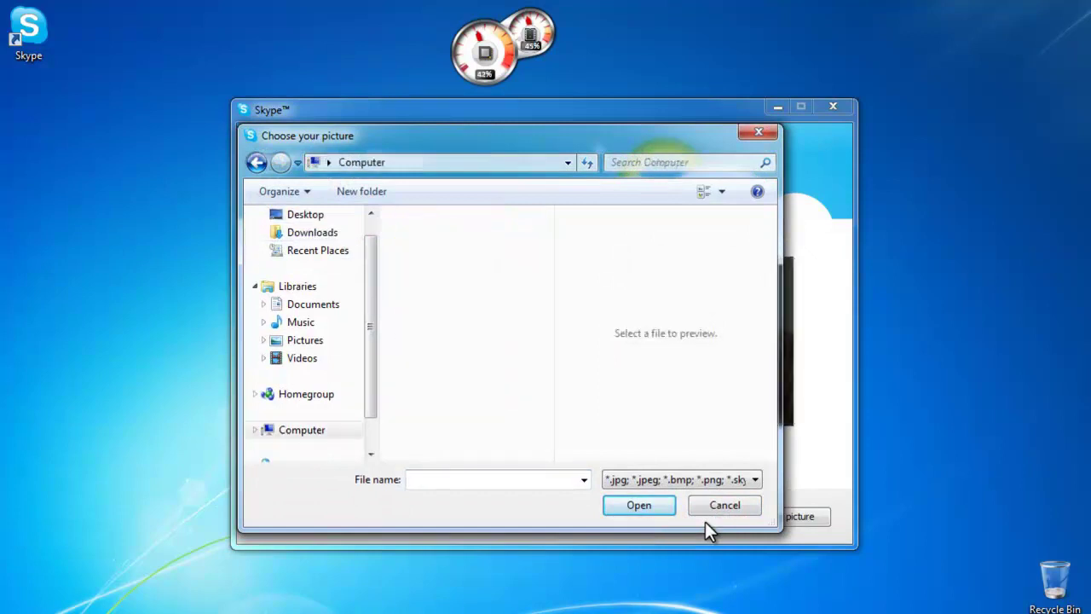
double_click(473, 297)
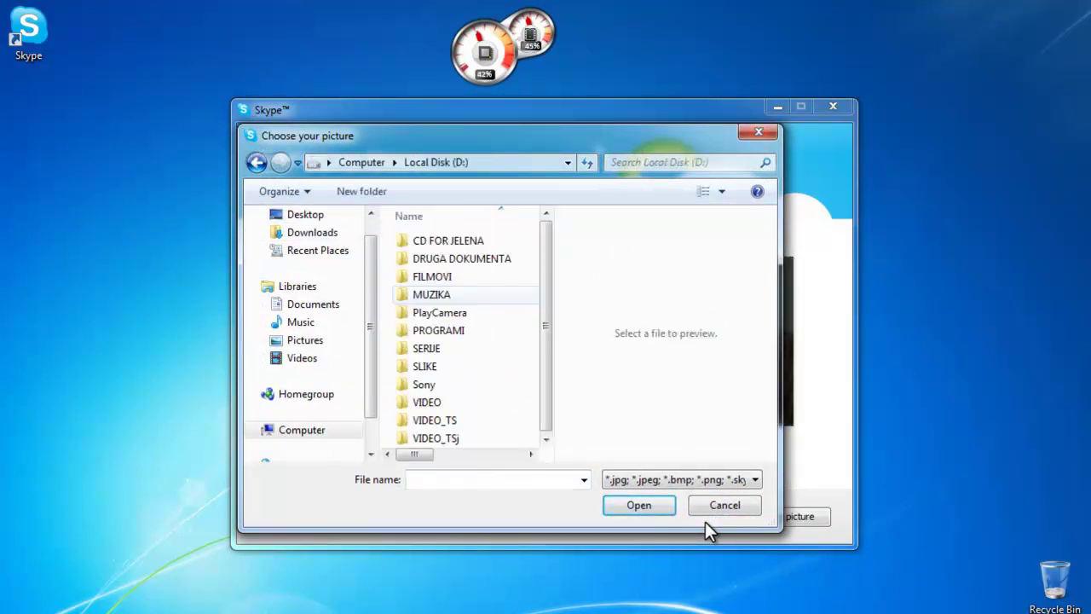
left_click(443, 348)
double_click(425, 365)
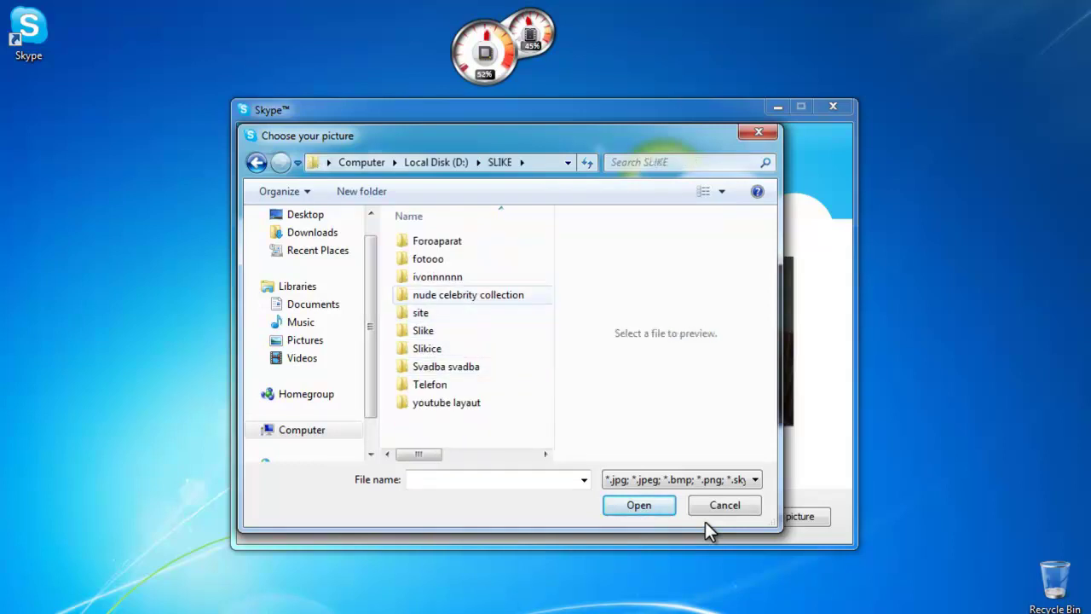
double_click(437, 276)
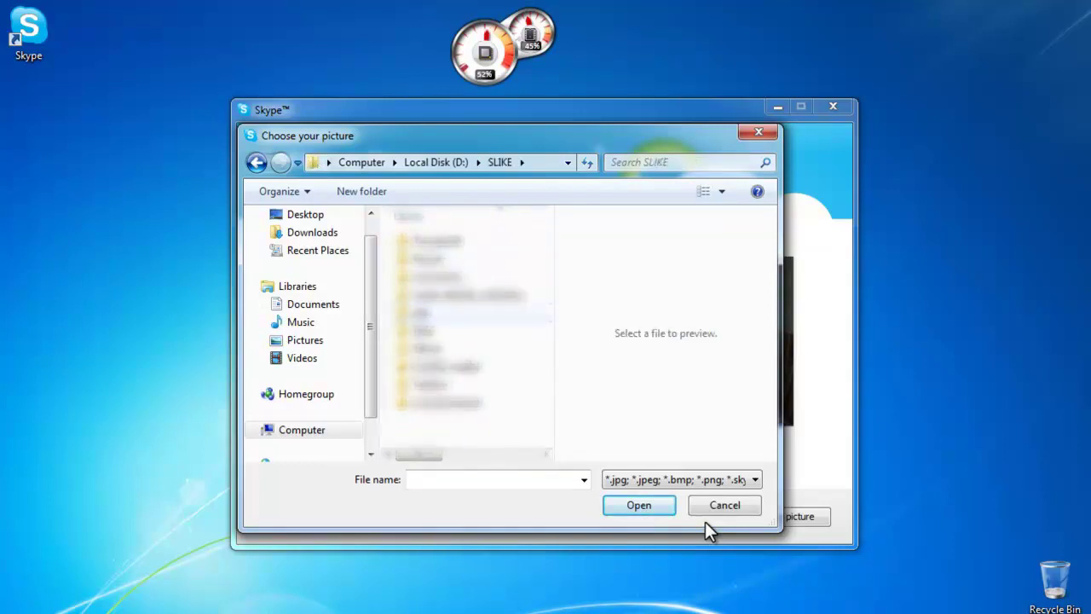
left_click(426, 330)
double_click(426, 330)
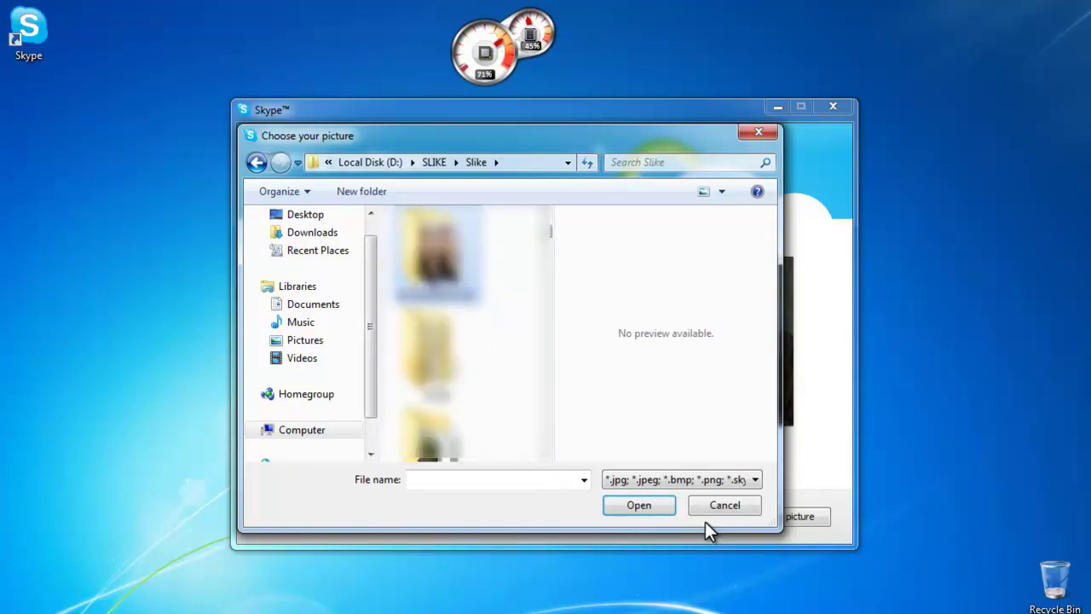
key("Return")
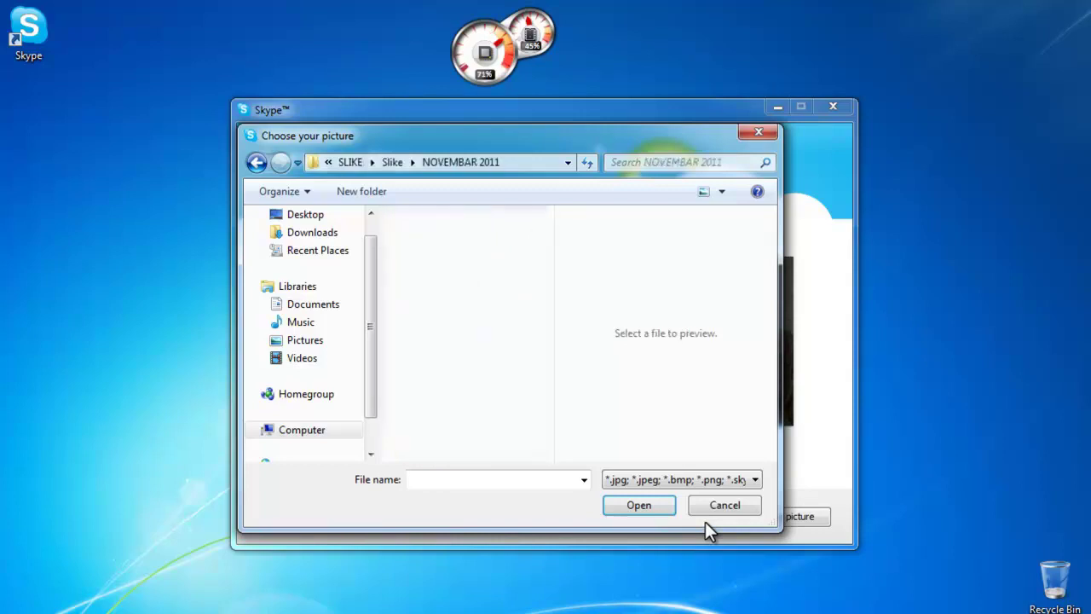
Load a portrait photo from the NOVEMBAR 2011 folder as the profile picture.
scroll(465, 332, "down", 10)
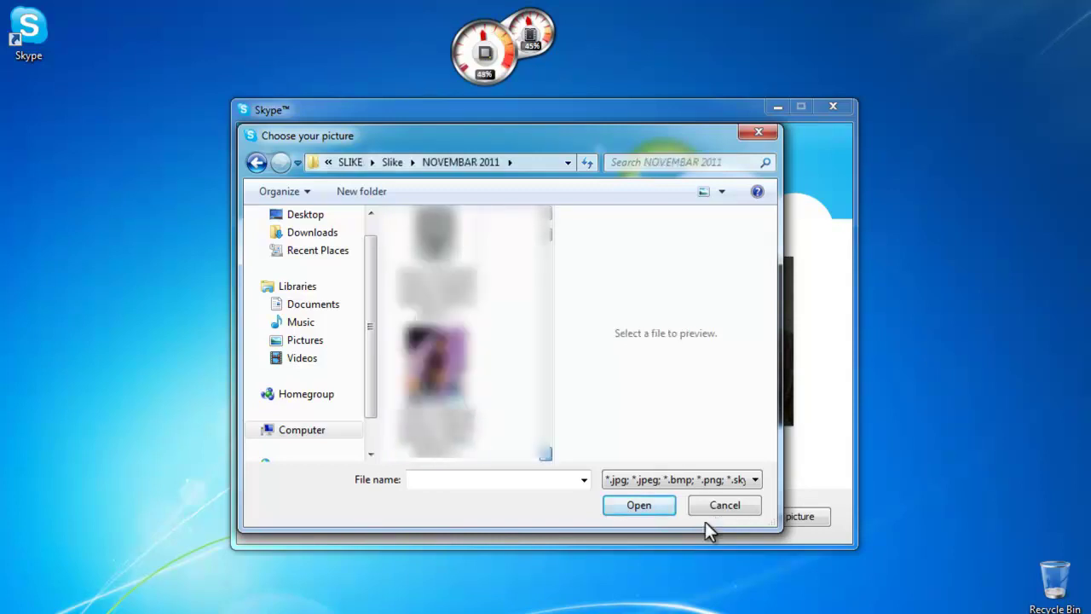
scroll(465, 332, "down", 8)
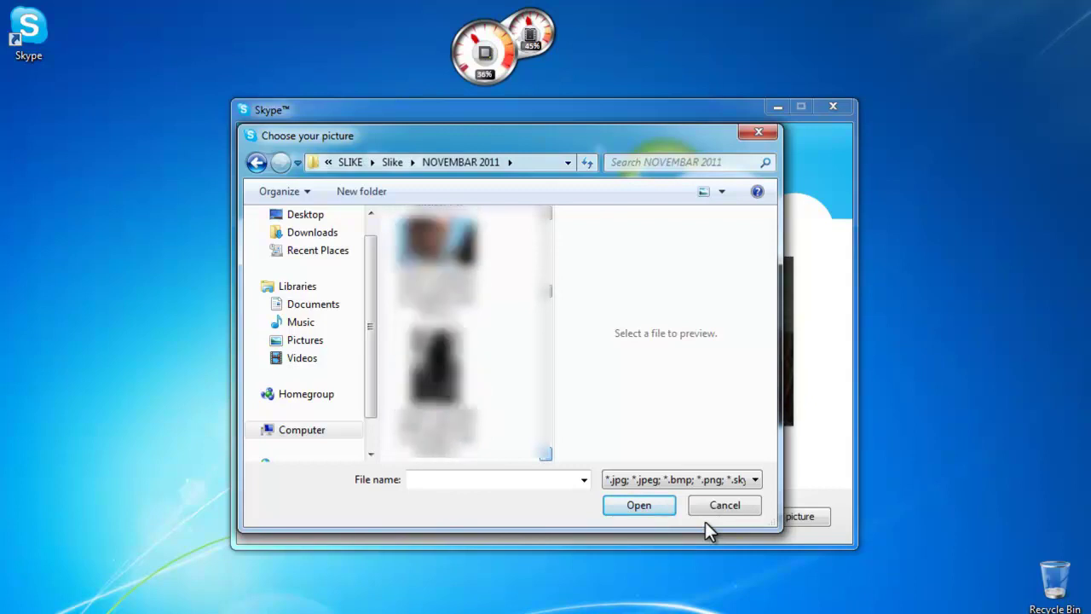
scroll(464, 333, "down", 10)
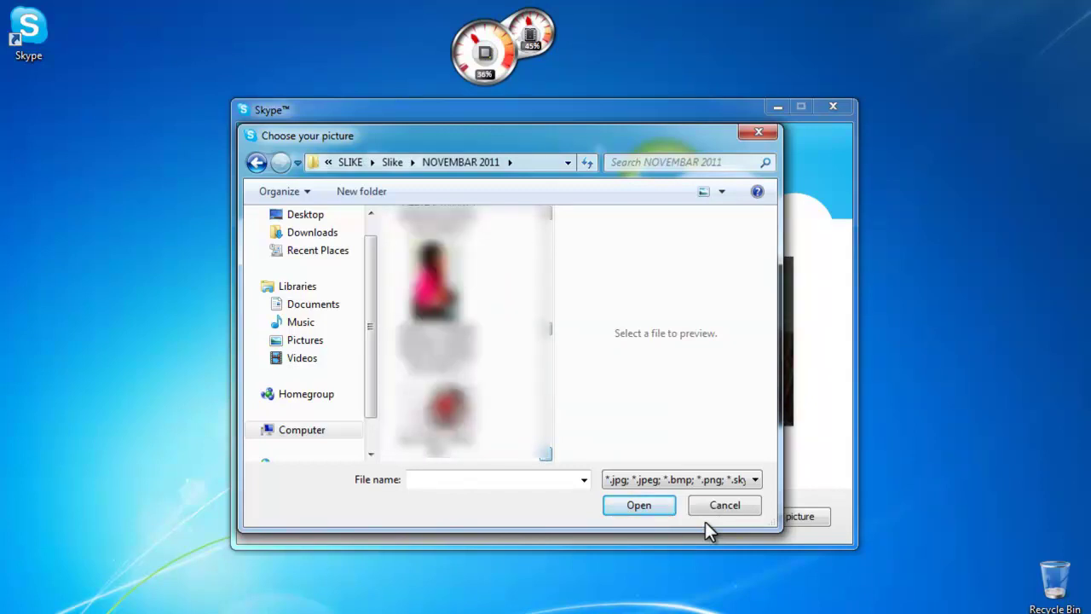
scroll(465, 332, "down", 6)
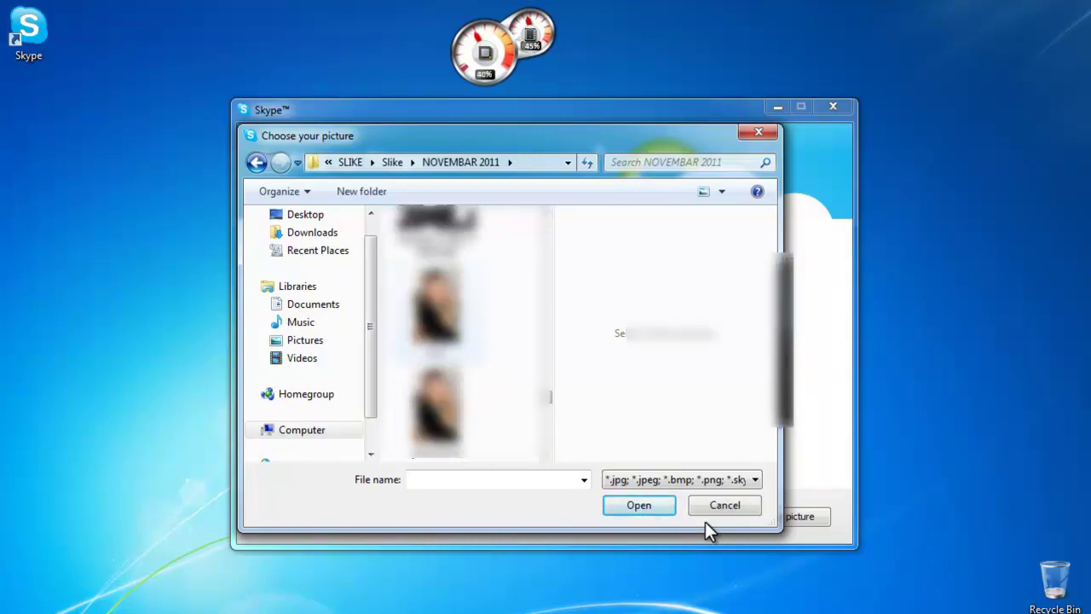
double_click(437, 311)
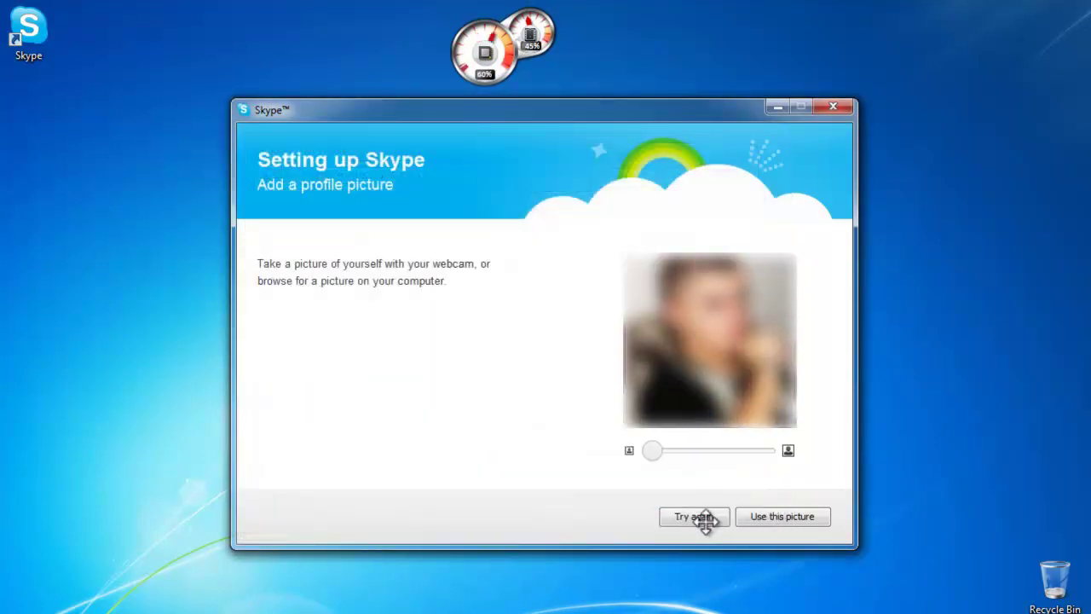
Adjust the photo's framing slightly, accept it as the profile picture and finish the setup to start using Skype.
mouse_move(709, 341)
left_mouse_down()
mouse_move(710, 365)
mouse_move(710, 263)
mouse_move(709, 357)
mouse_move(709, 337)
left_mouse_up()
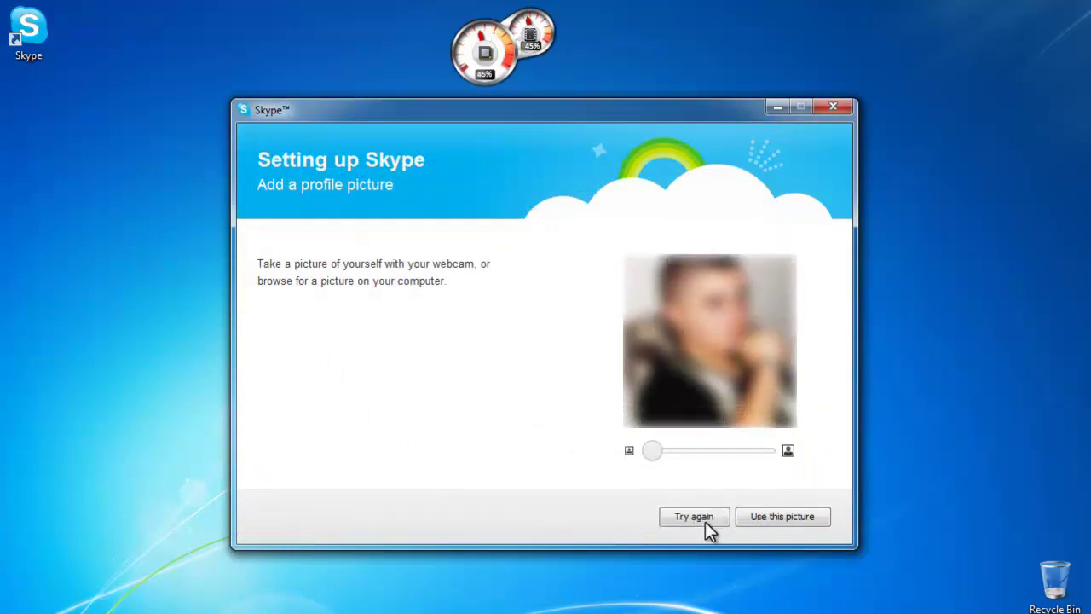
mouse_move(652, 450)
left_mouse_down()
mouse_move(764, 450)
mouse_move(652, 450)
left_mouse_up()
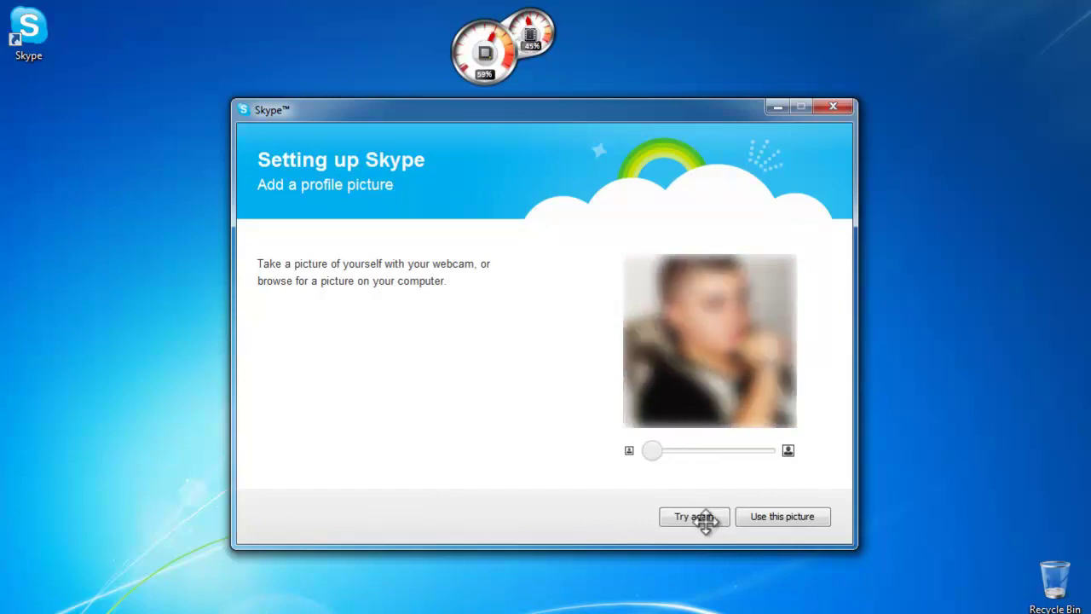
mouse_move(710, 341)
left_mouse_down()
mouse_move(710, 355)
mouse_move(710, 341)
left_mouse_up()
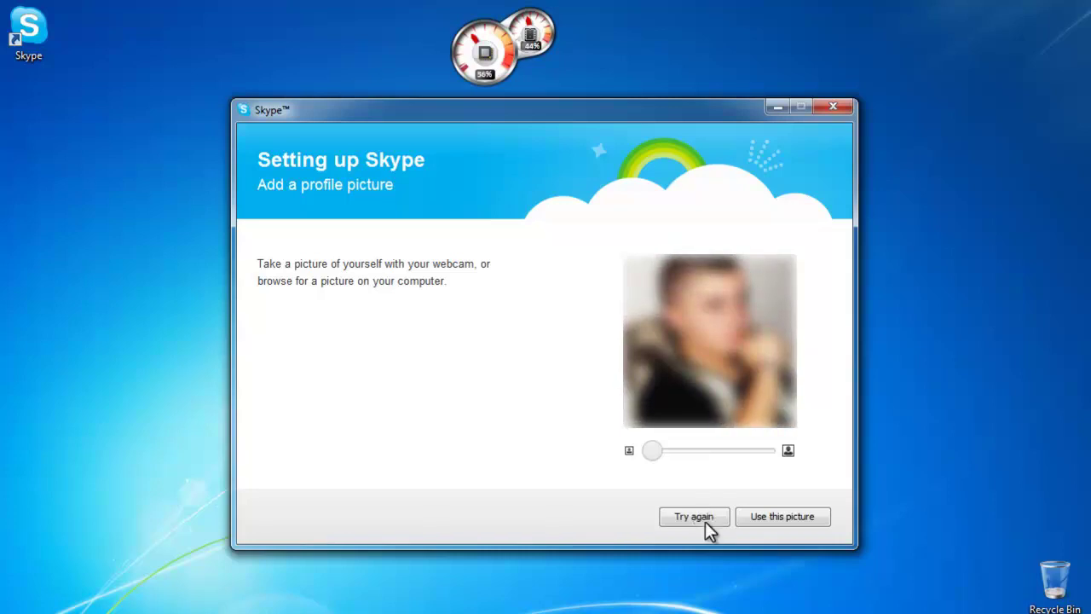
key("Return")
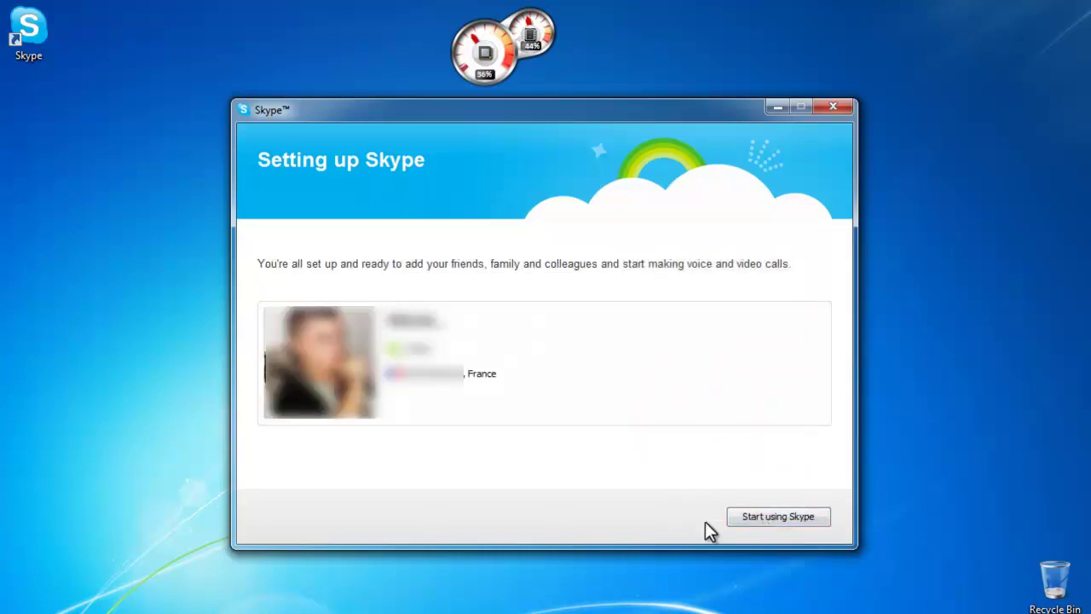
key("Return")
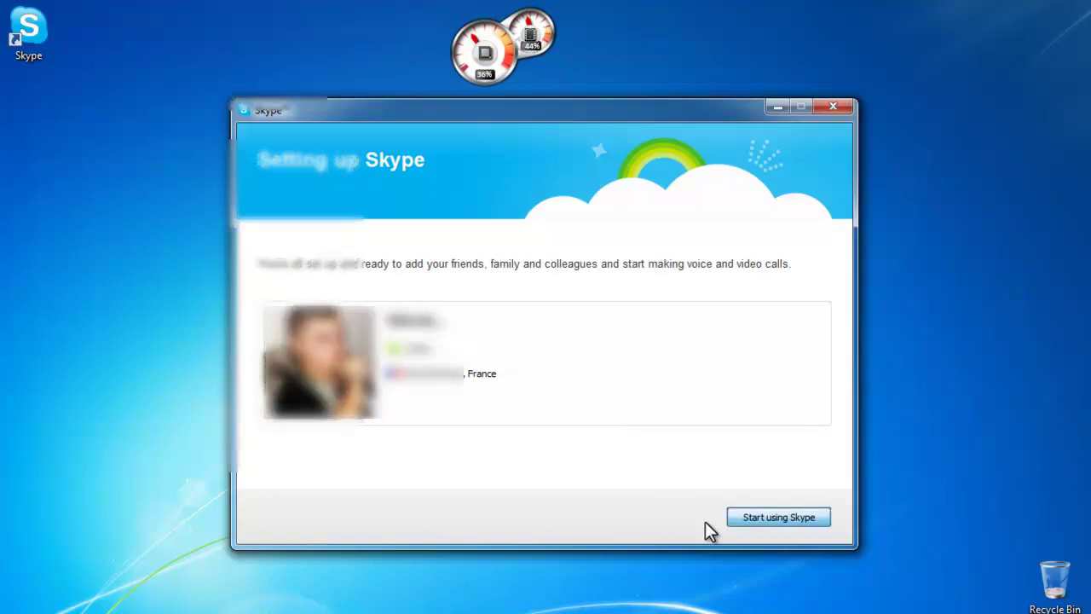